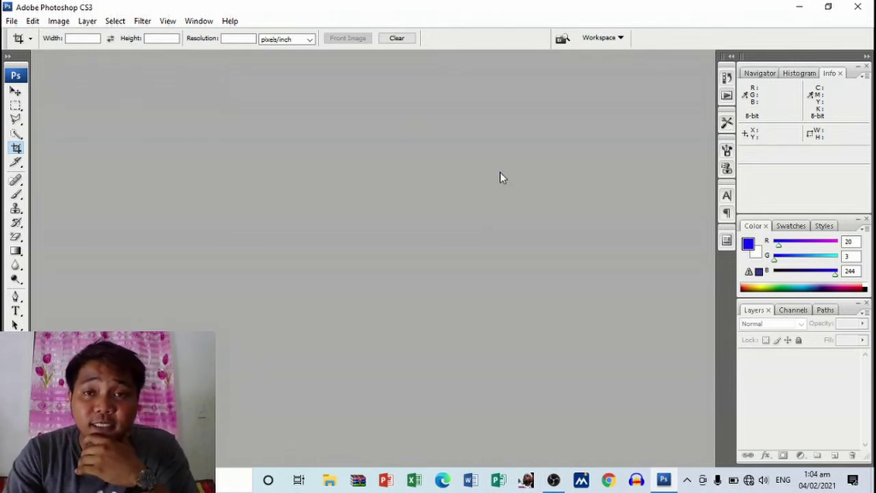
Create a new document 36 inches wide by 24 inches high at 72 pixels/inch.
{"action": "key", "text": "ctrl+n"}
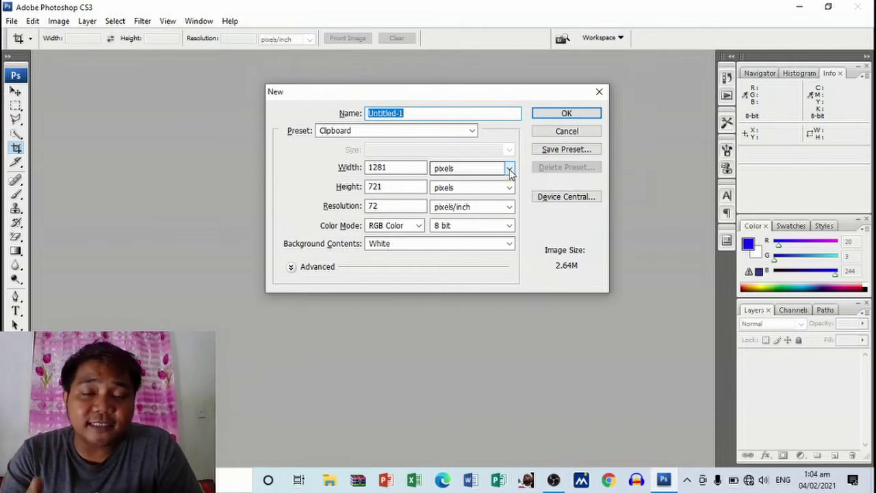
{"action": "left_click", "coordinate": [510, 170]}
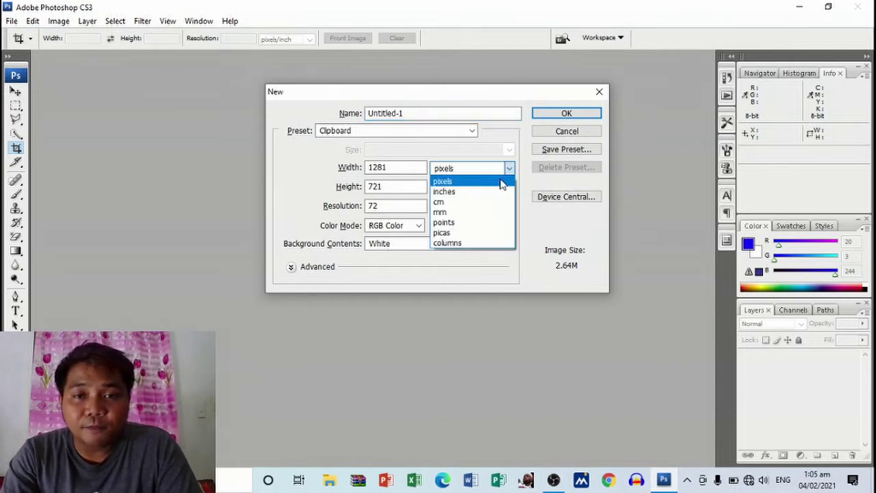
{"action": "left_click", "coordinate": [490, 196]}
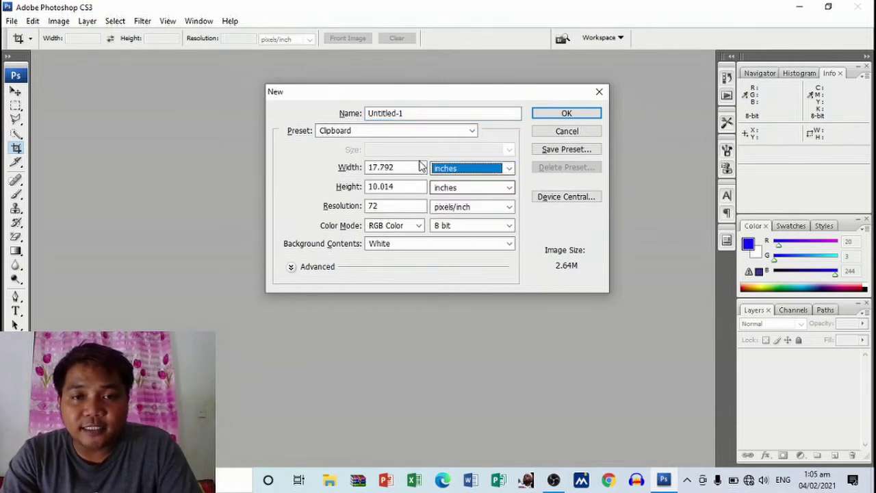
{"action": "left_click_drag", "start_coordinate": [418, 167], "coordinate": [326, 170]}
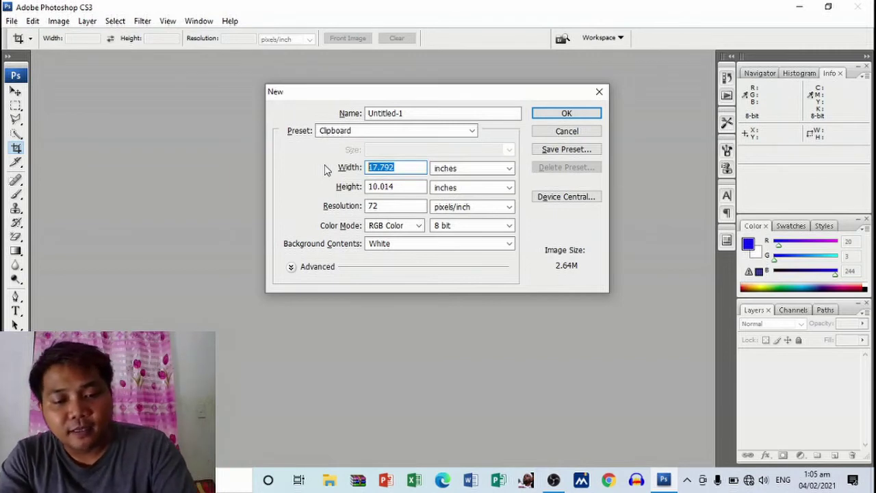
{"action": "type", "text": "36"}
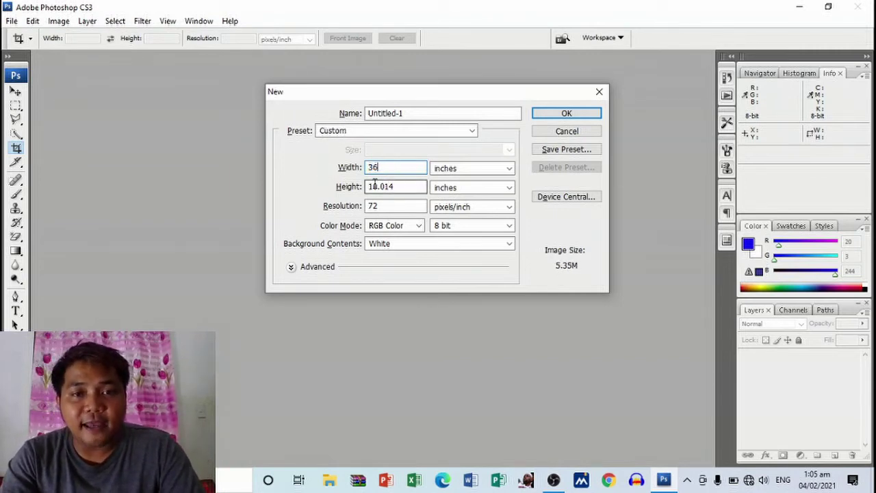
{"action": "left_click_drag", "start_coordinate": [403, 186], "coordinate": [353, 189]}
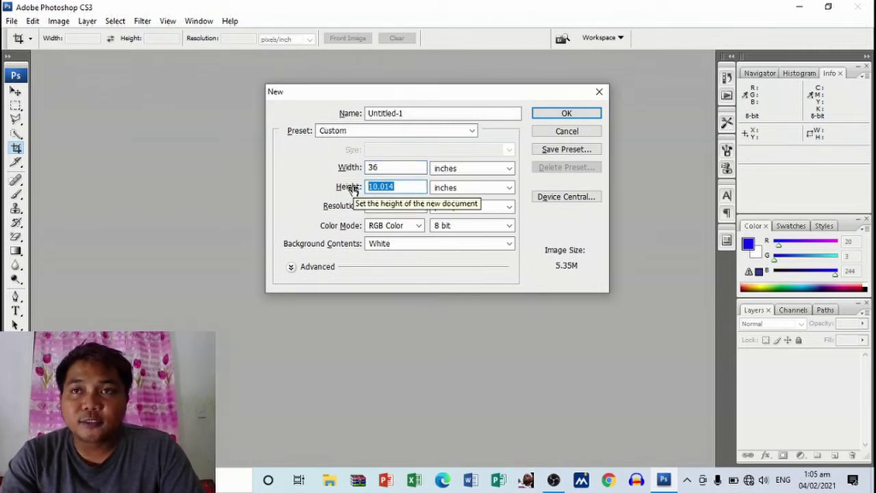
{"action": "type", "text": "24"}
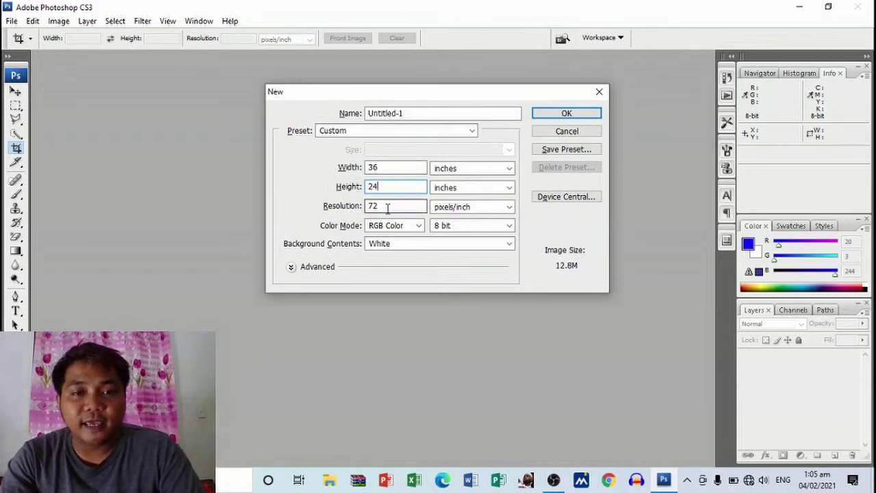
{"action": "left_click", "coordinate": [387, 207]}
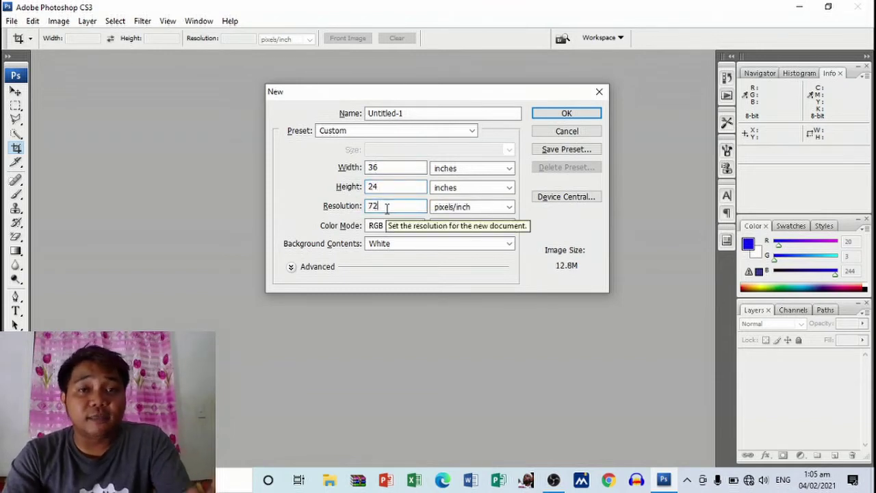
{"action": "left_click", "coordinate": [560, 115]}
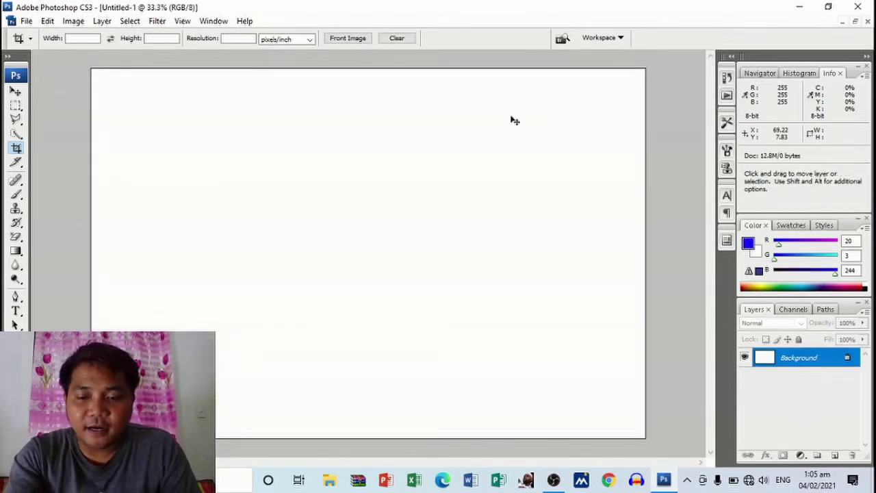
Open the blue-and-yellow vector background image from the IMAGES folder.
{"action": "key", "text": "ctrl+minus"}
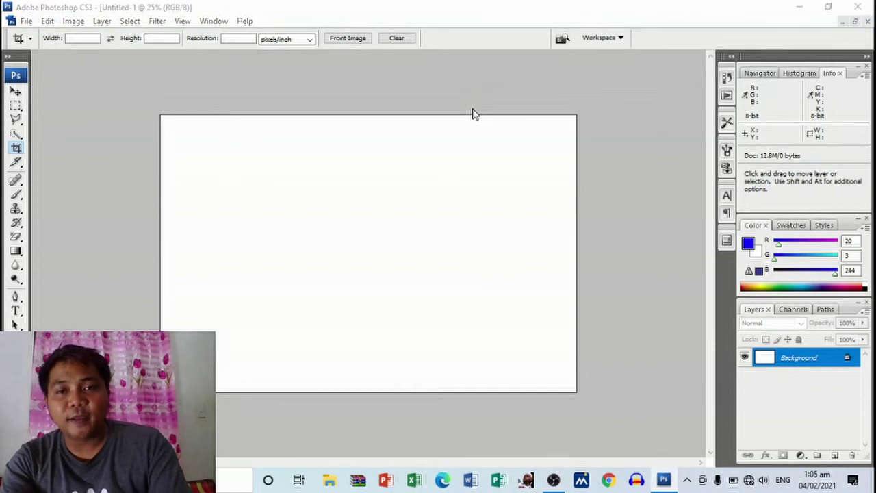
{"action": "key", "text": "ctrl+o"}
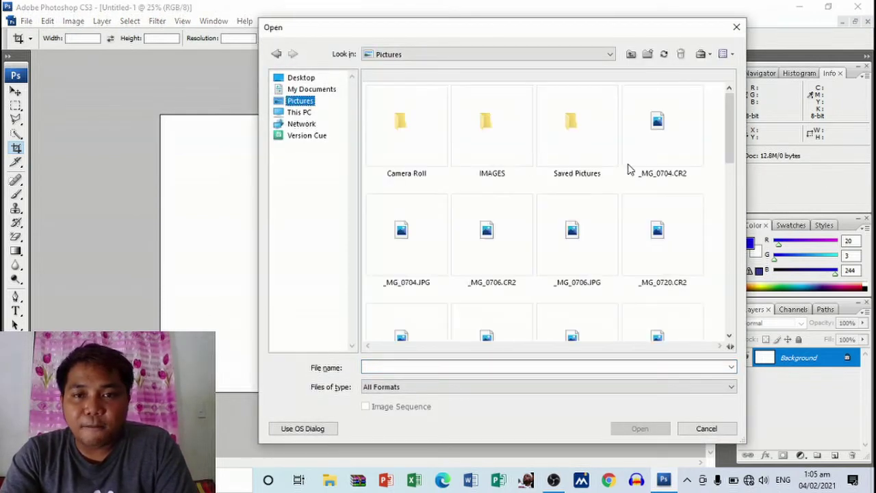
{"action": "double_click", "coordinate": [495, 162]}
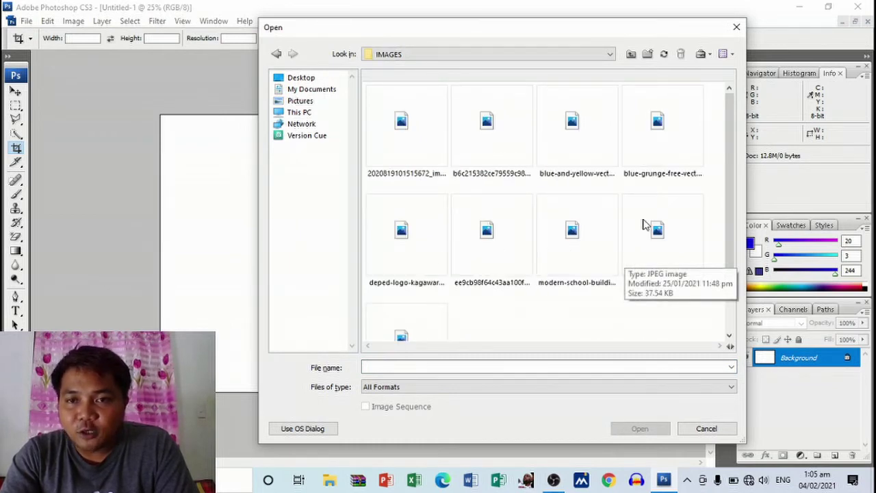
{"action": "left_click", "coordinate": [593, 161]}
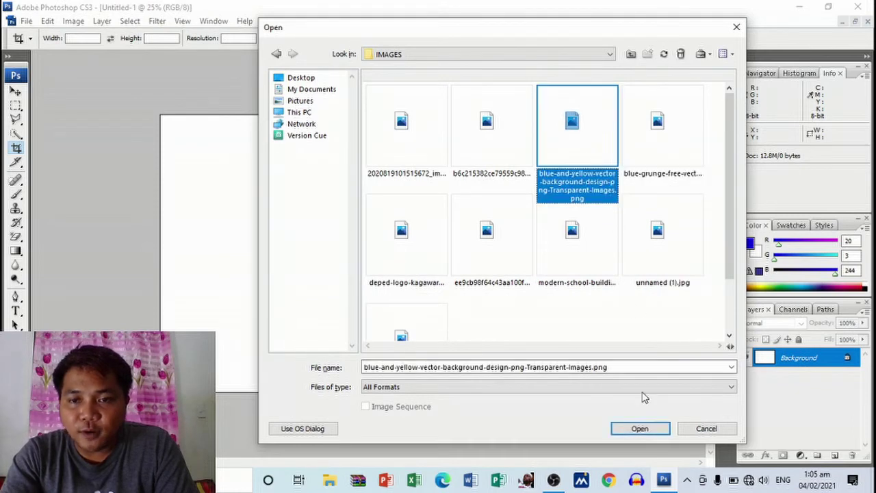
{"action": "left_click", "coordinate": [639, 430]}
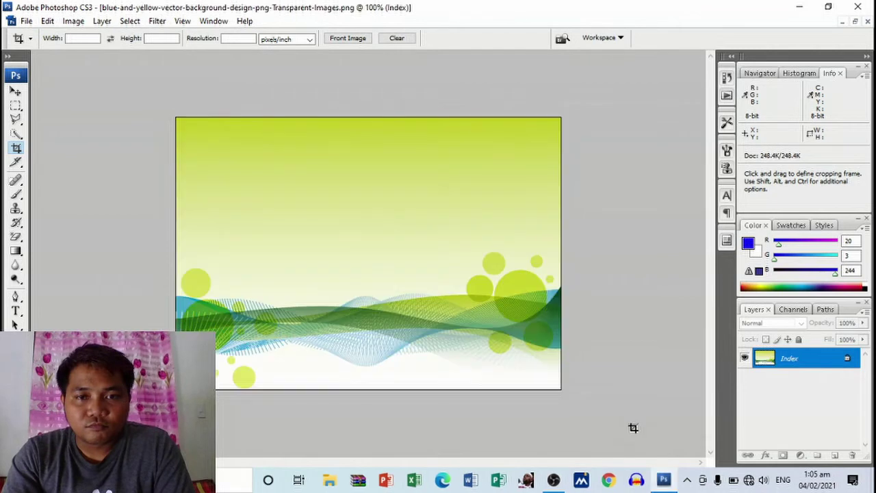
Marquee-select the entire background image, then switch back to Untitled-1.
{"action": "left_click", "coordinate": [16, 105]}
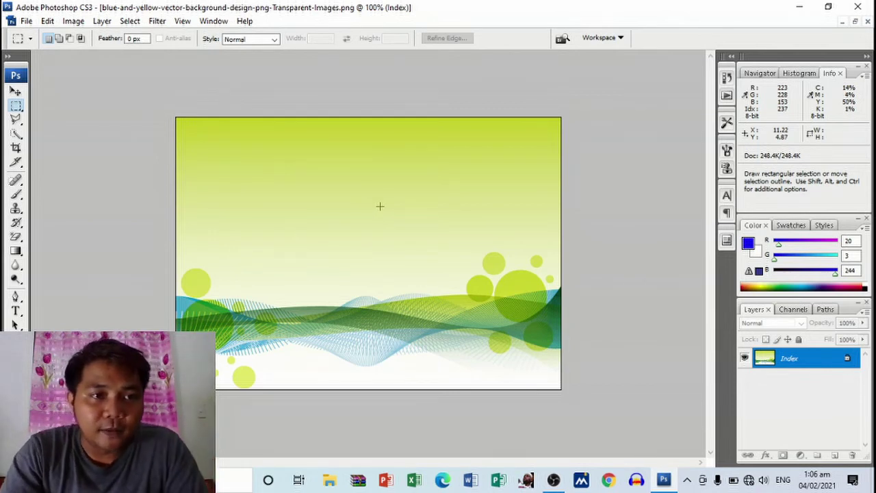
{"action": "left_click", "coordinate": [16, 107]}
{"action": "left_click_drag", "start_coordinate": [173, 116], "coordinate": [568, 393]}
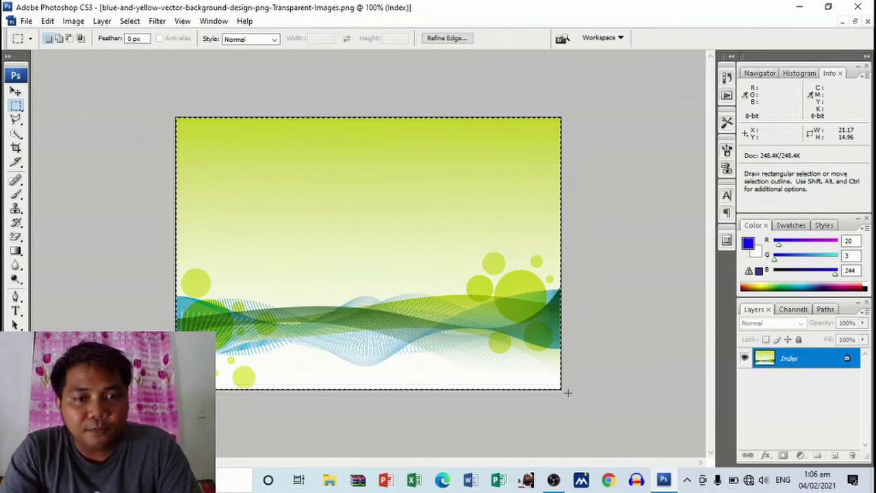
{"action": "left_click", "coordinate": [843, 22]}
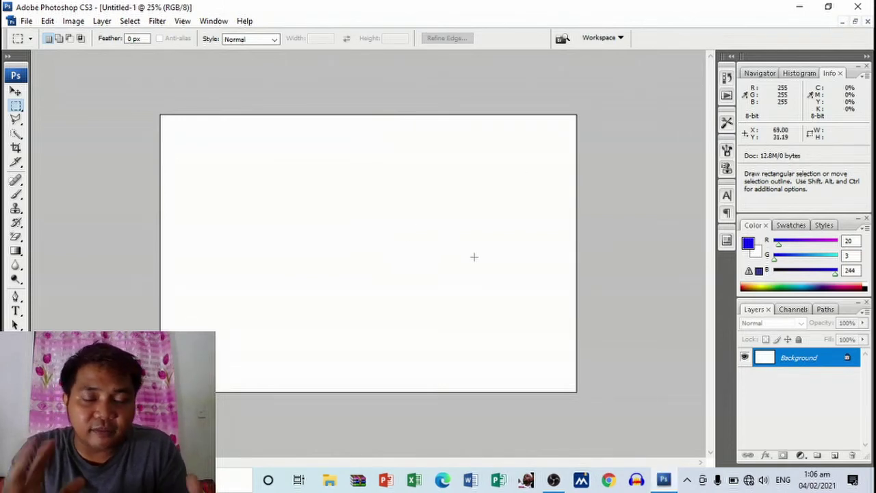
Paste the background as Layer 1 and stretch it to cover the whole 36×24 canvas.
{"action": "key", "text": "ctrl+v"}
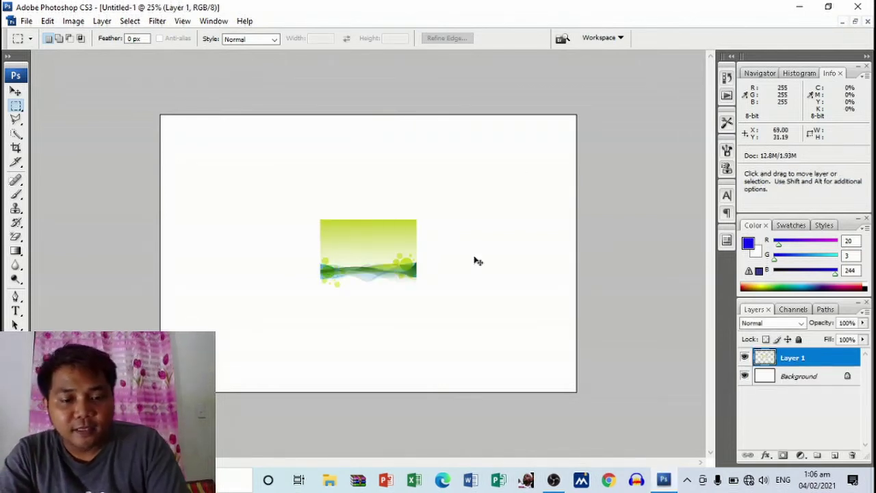
{"action": "key", "text": "ctrl+t"}
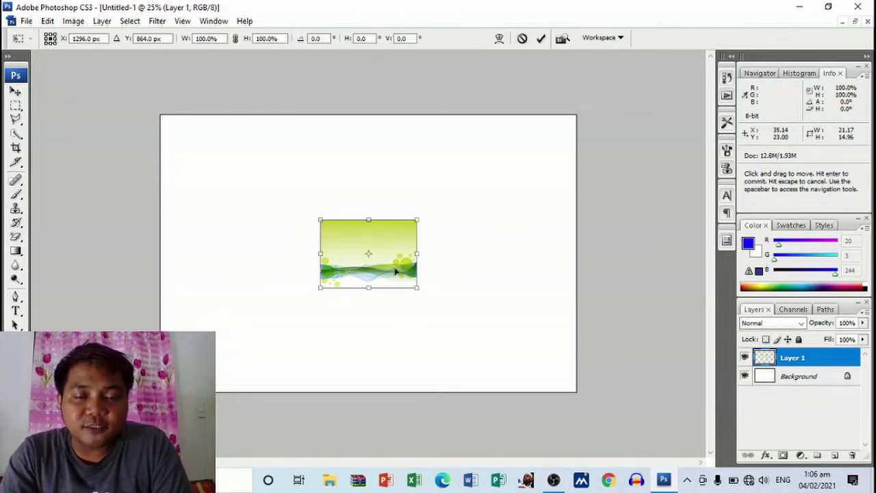
{"action": "left_click_drag", "start_coordinate": [395, 272], "coordinate": [489, 388]}
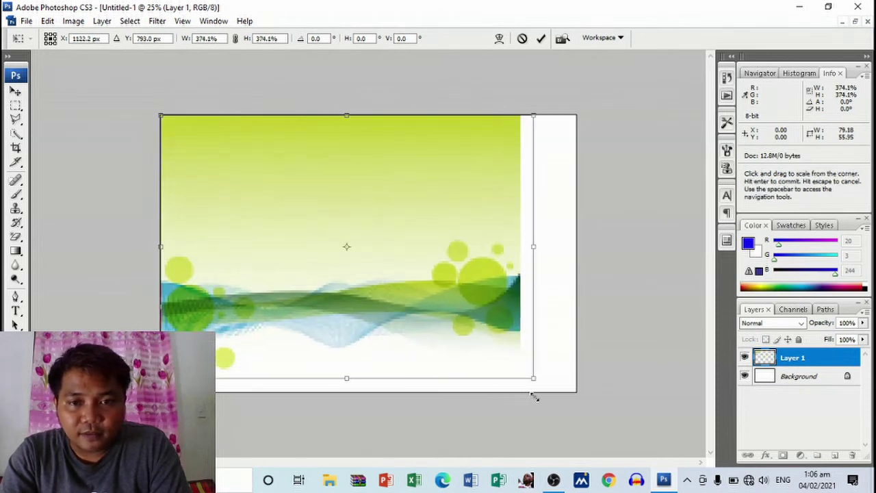
{"action": "left_click_drag", "start_coordinate": [536, 397], "coordinate": [557, 394]}
{"action": "left_click_drag", "start_coordinate": [557, 254], "coordinate": [577, 254]}
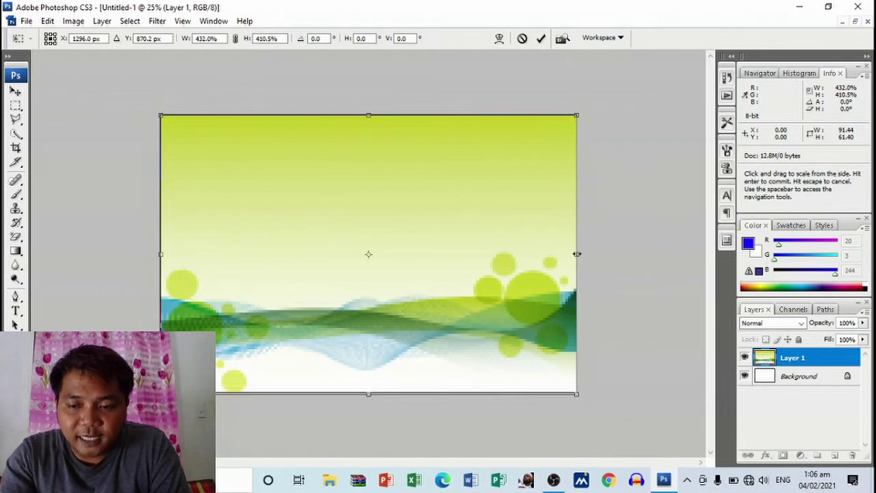
{"action": "key", "text": "Return"}
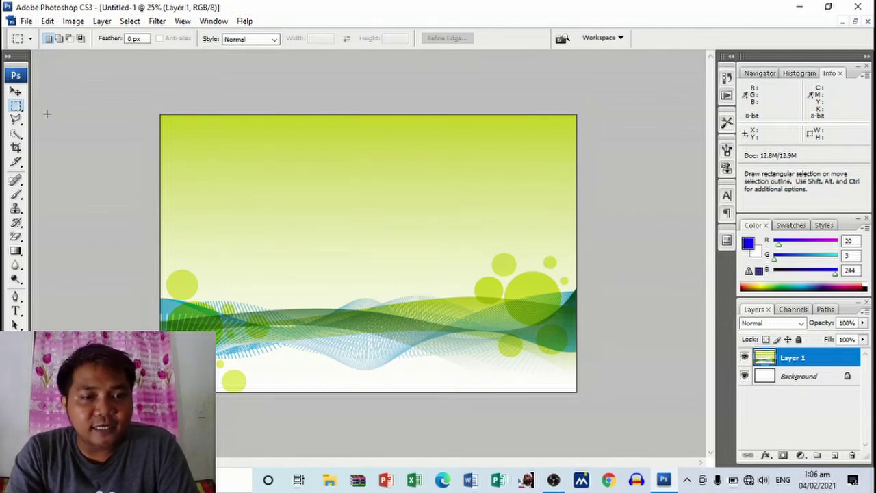
Open the modern school buildings JPG image.
{"action": "key", "text": "ctrl+o"}
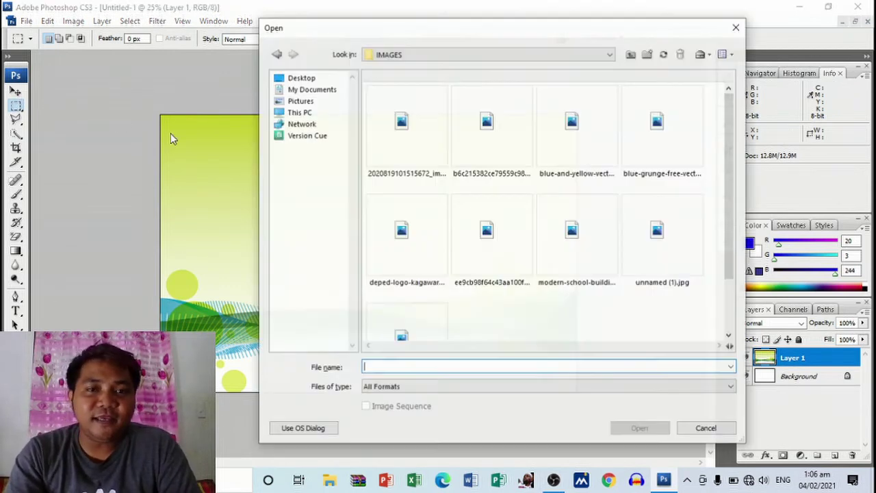
{"action": "left_click_drag", "start_coordinate": [736, 144], "coordinate": [736, 214]}
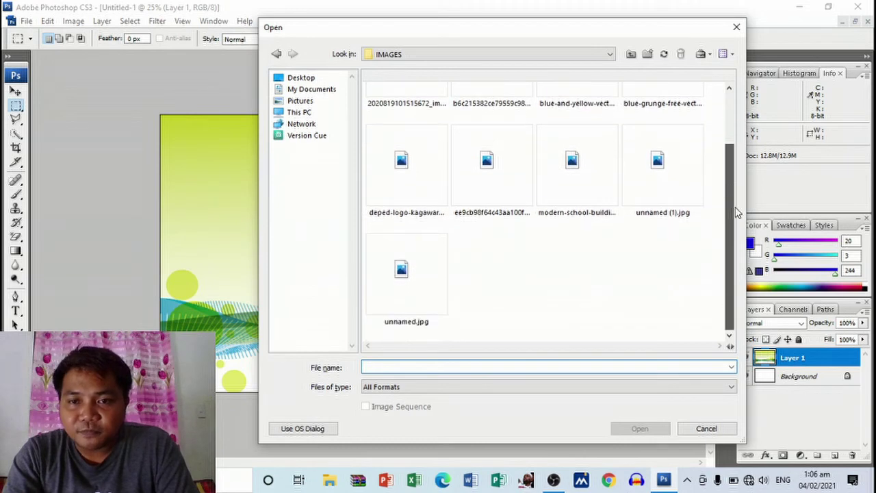
{"action": "scroll", "coordinate": [737, 214], "scroll_direction": "up", "scroll_amount": 2}
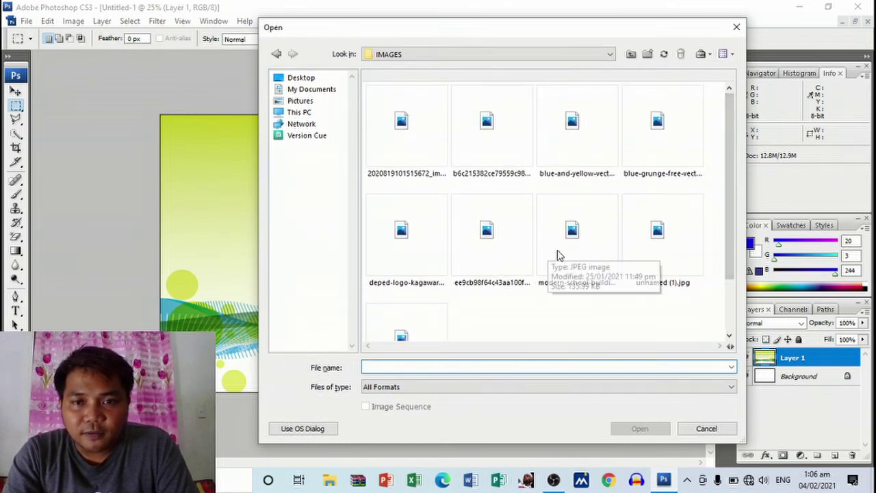
{"action": "left_click", "coordinate": [575, 233]}
{"action": "left_click", "coordinate": [638, 427]}
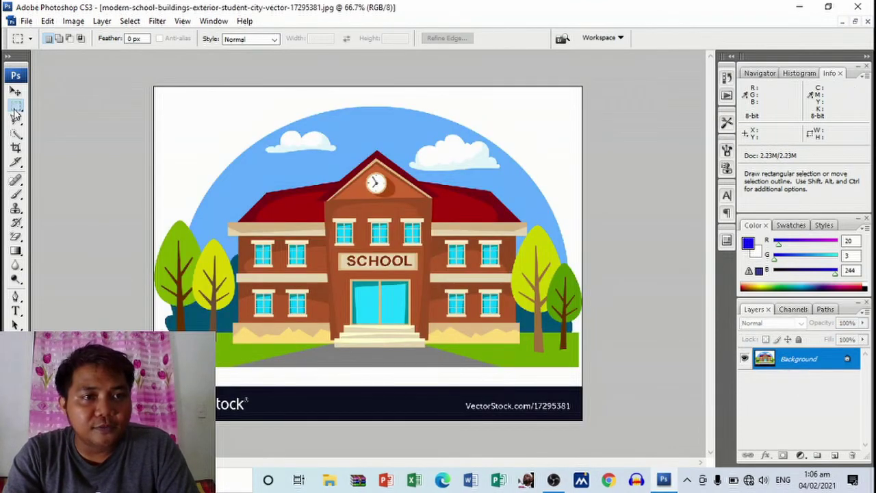
Select the illustration above the watermark band and paste it into Untitled-1 as Layer 2.
{"action": "left_click_drag", "start_coordinate": [152, 84], "coordinate": [586, 388]}
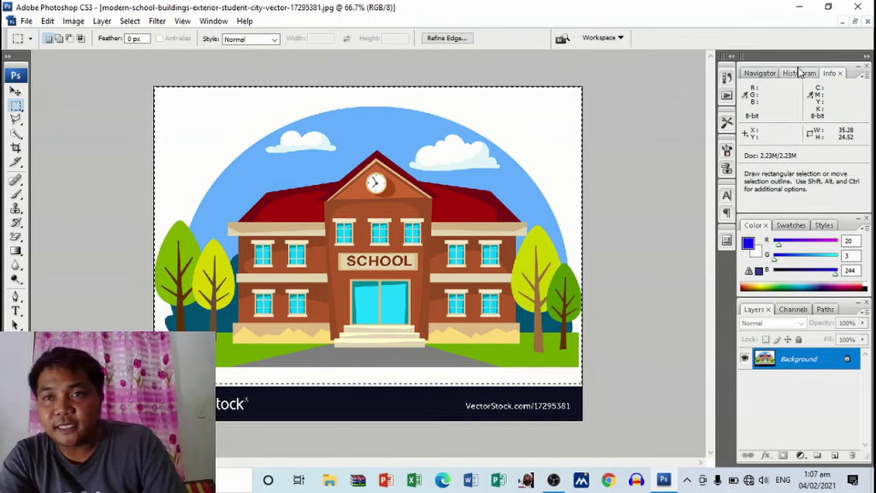
{"action": "left_click", "coordinate": [843, 23]}
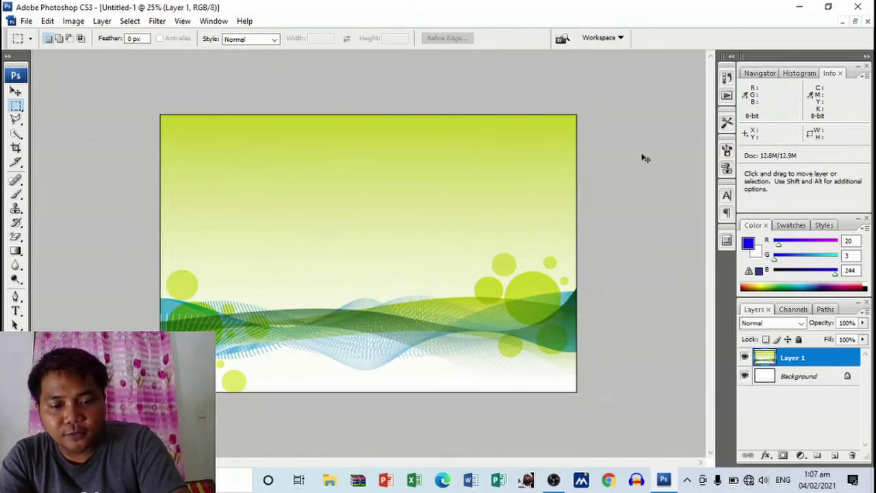
{"action": "key", "text": "ctrl+v"}
Move the school picture to the lower right and enlarge it to about 163.6%.
{"action": "key", "text": "ctrl+t"}
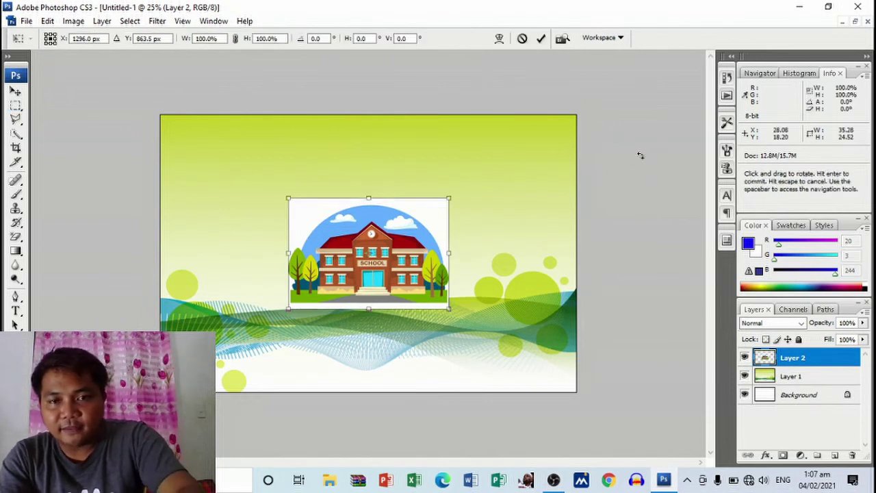
{"action": "left_click_drag", "start_coordinate": [391, 254], "coordinate": [504, 327]}
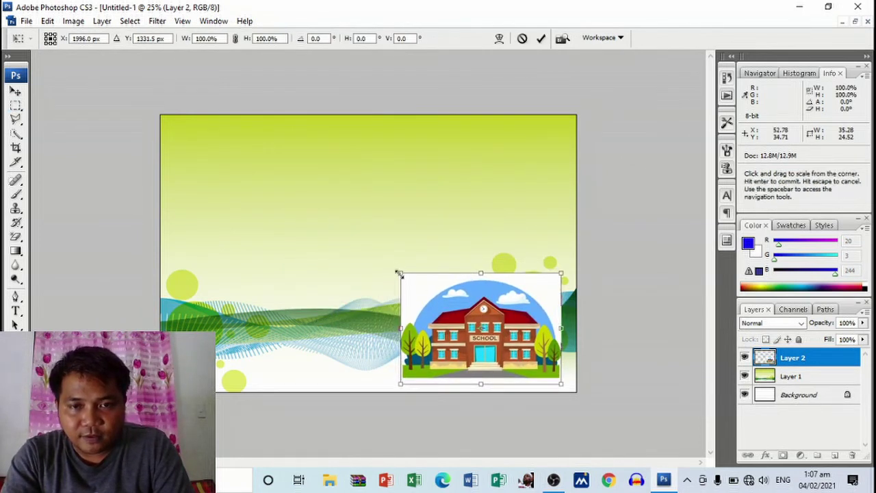
{"action": "left_click_drag", "start_coordinate": [398, 272], "coordinate": [298, 203]}
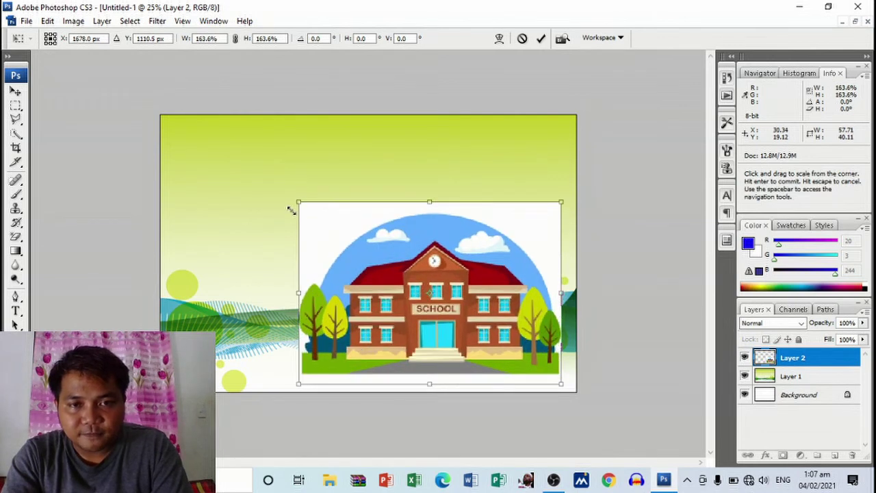
{"action": "key", "text": "Return"}
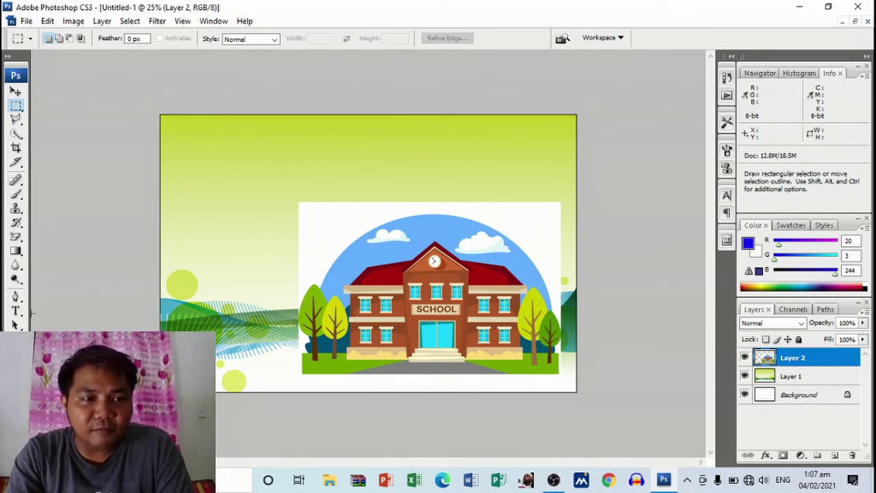
{"action": "left_click", "coordinate": [16, 310]}
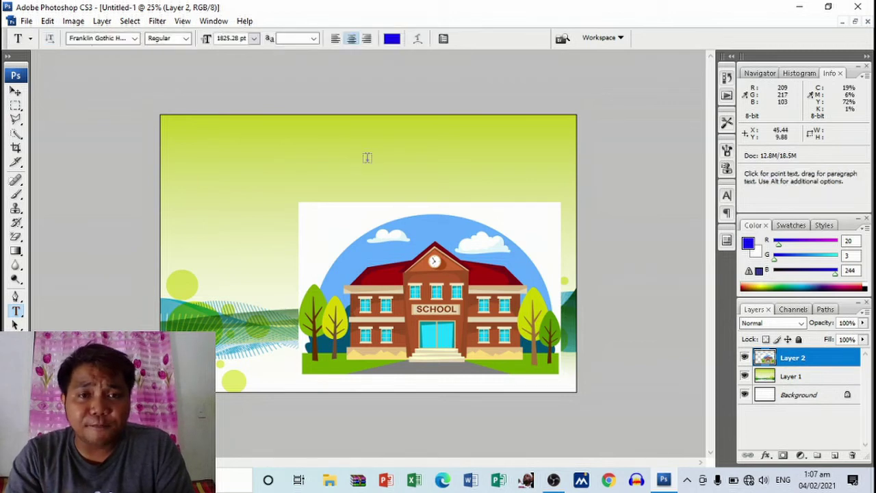
Type the blue heading text near the top of the canvas.
{"action": "left_click", "coordinate": [367, 157]}
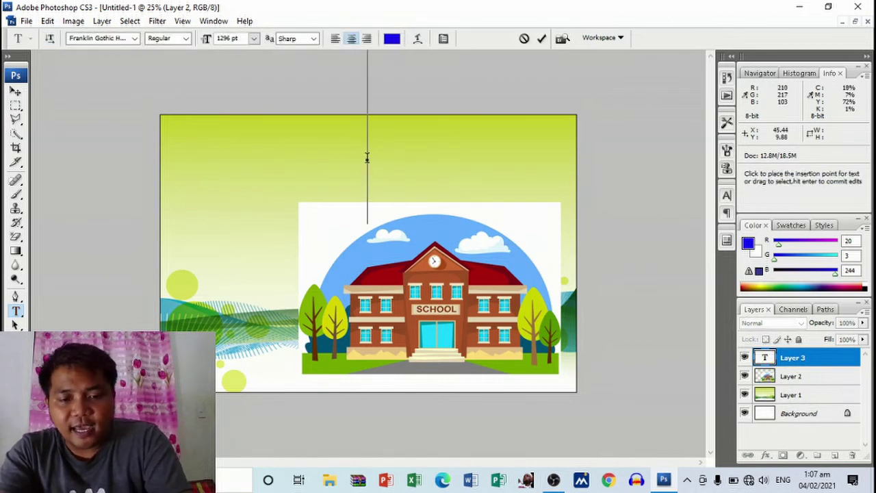
{"action": "type", "text": "ELIT"}
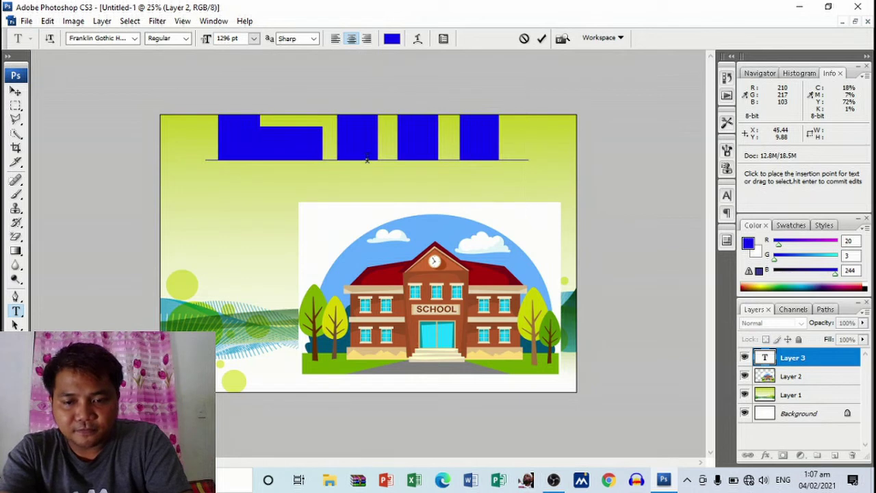
{"action": "type", "text": "E SC"}
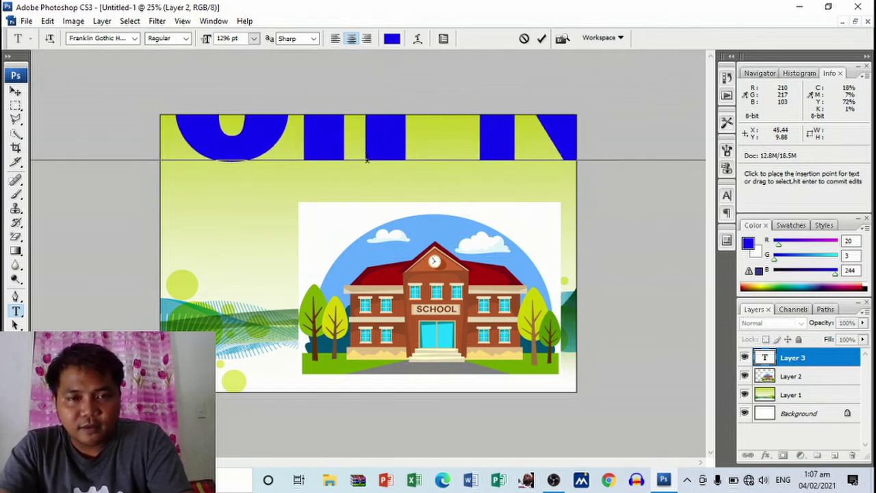
{"action": "type", "text": "!"}
{"action": "left_click", "coordinate": [15, 90]}
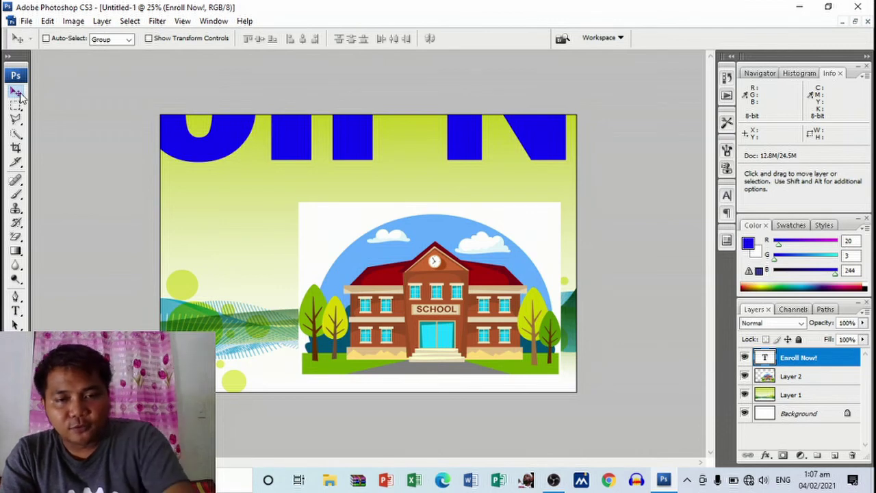
Scale and reposition the heading so it spans the full canvas width along the top.
{"action": "key", "text": "ctrl+t"}
{"action": "left_click_drag", "start_coordinate": [266, 260], "coordinate": [269, 260]}
{"action": "key", "text": "ctrl+minus"}
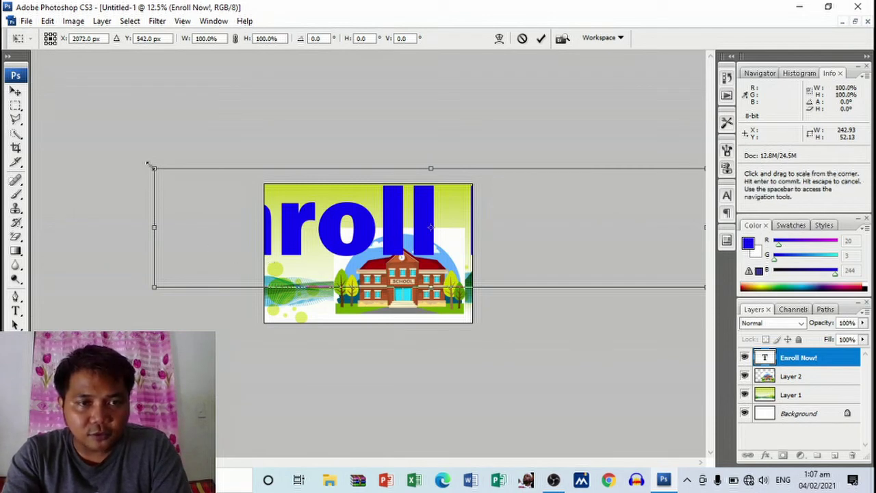
{"action": "left_click_drag", "start_coordinate": [149, 165], "coordinate": [335, 213]}
{"action": "left_click_drag", "start_coordinate": [518, 234], "coordinate": [486, 228]}
{"action": "key", "text": "ctrl+plus"}
{"action": "key", "text": "ctrl+plus"}
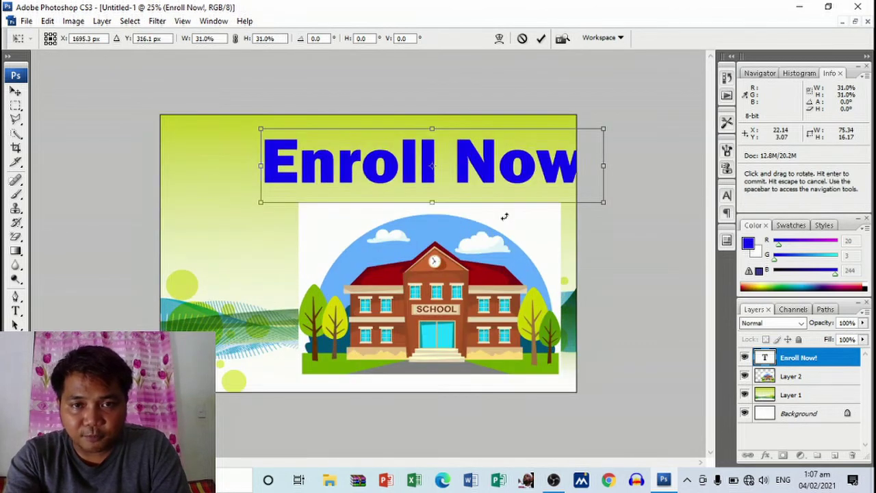
{"action": "left_click_drag", "start_coordinate": [458, 176], "coordinate": [369, 163]}
{"action": "left_click_drag", "start_coordinate": [516, 187], "coordinate": [566, 210]}
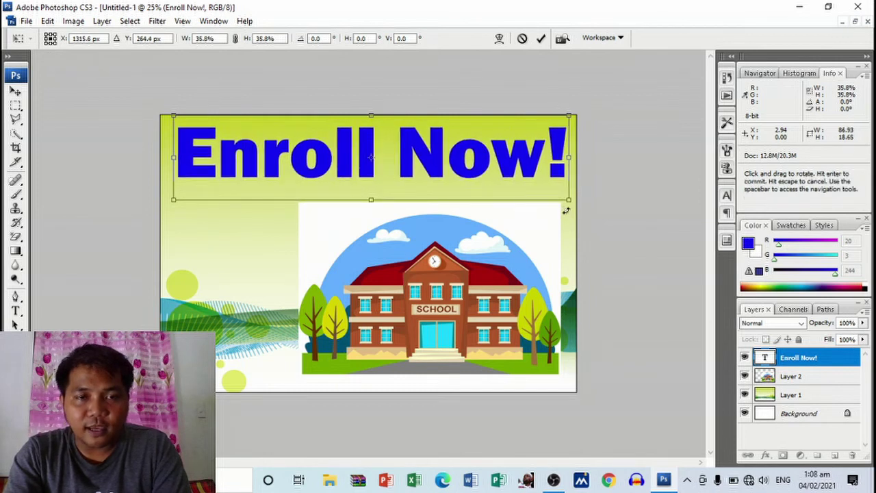
{"action": "key", "text": "Return"}
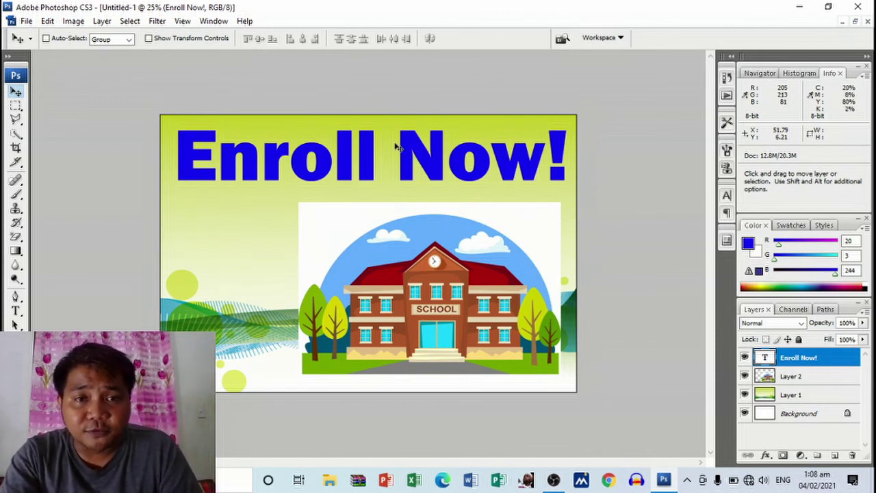
{"action": "left_click", "coordinate": [784, 384]}
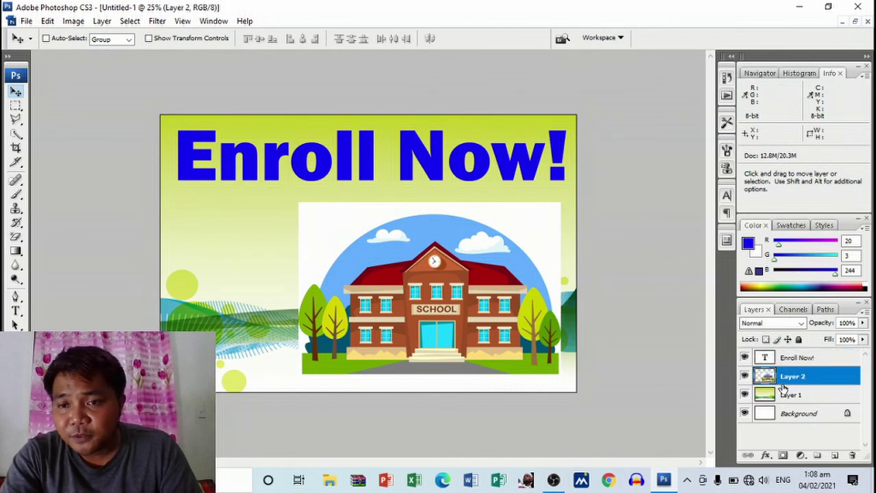
{"action": "left_click", "coordinate": [791, 400]}
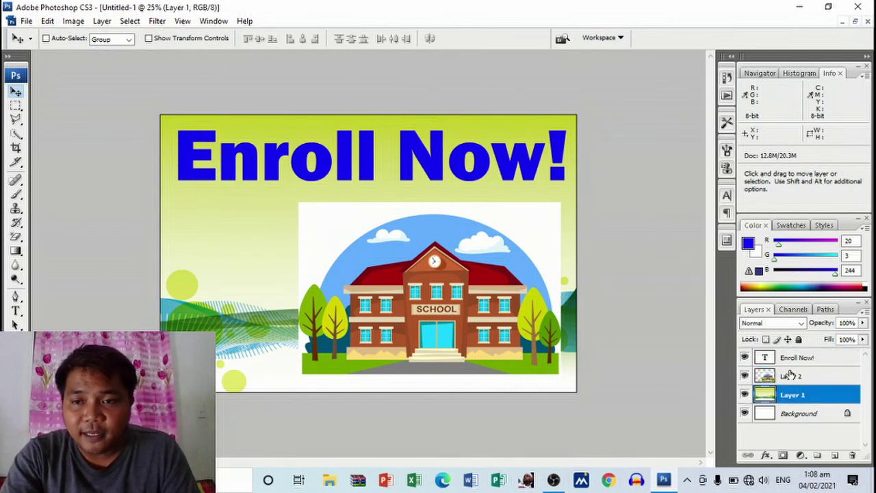
{"action": "left_click", "coordinate": [791, 374]}
{"action": "left_click", "coordinate": [784, 358]}
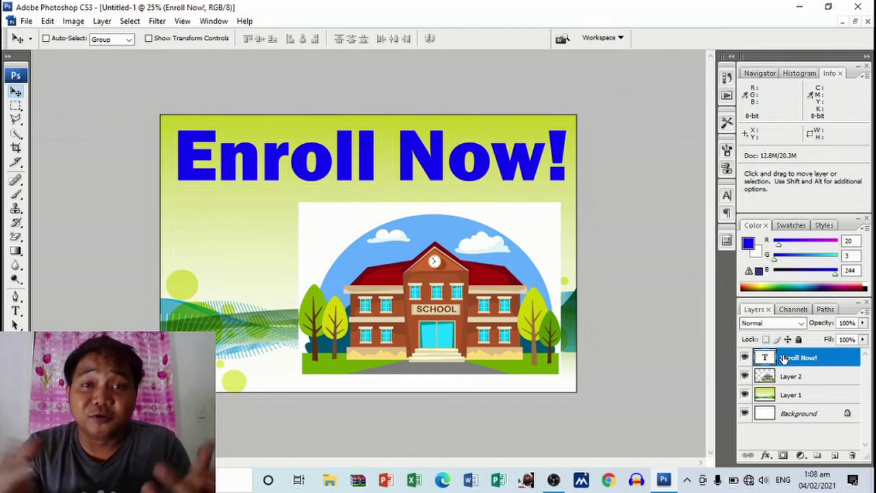